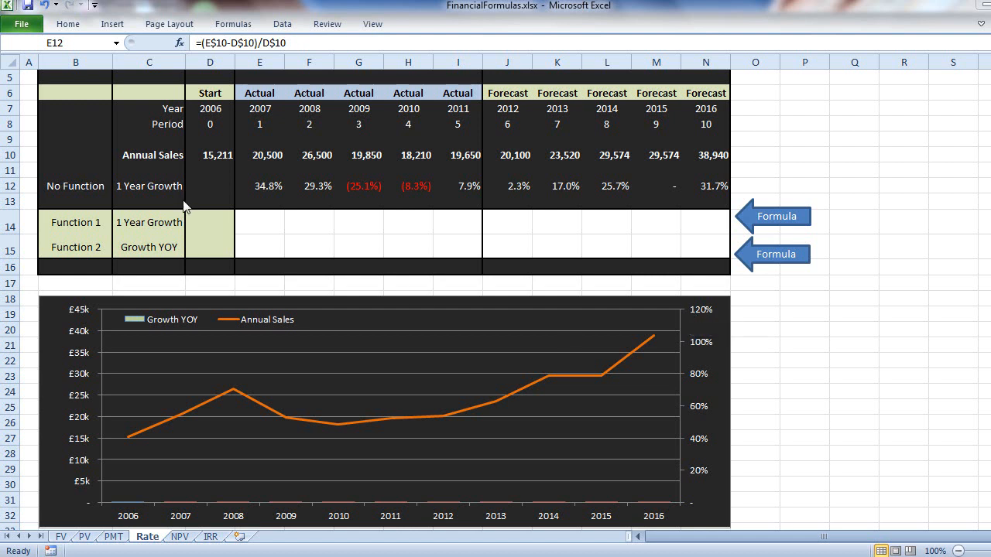
# - Review the annual sales figures in row 10, from the 2006 starting value to the 2016 forecast
pyautogui.click(138, 158)
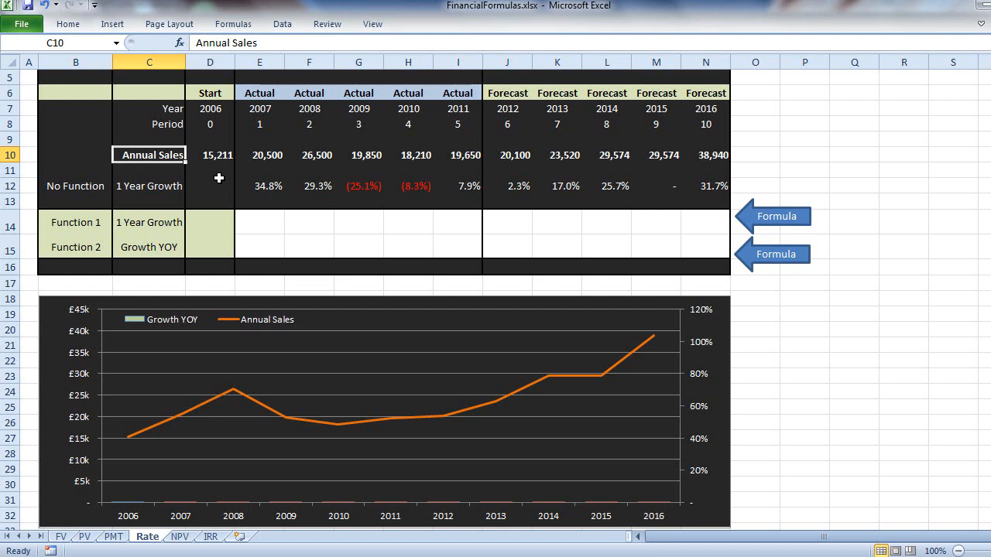
pyautogui.click(203, 155)
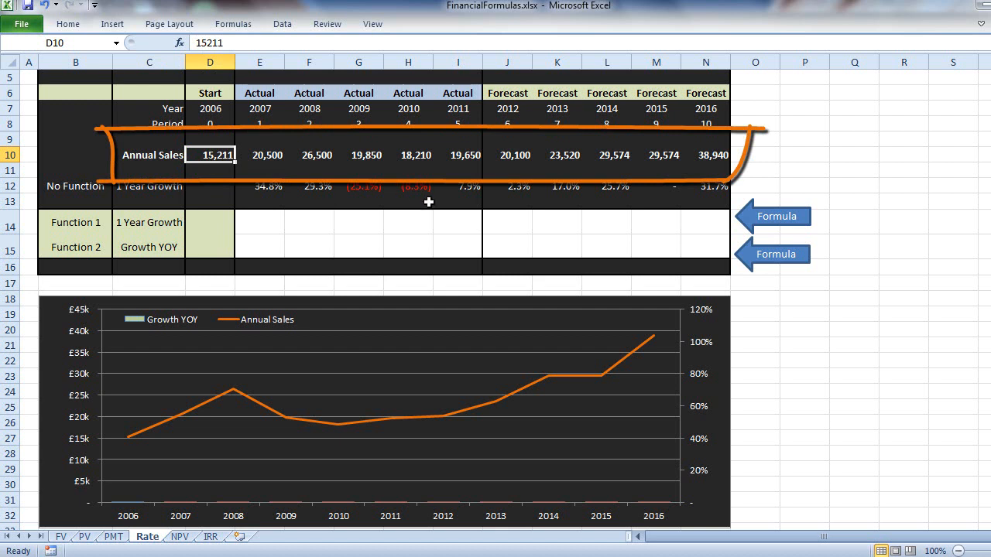
pyautogui.click(702, 153)
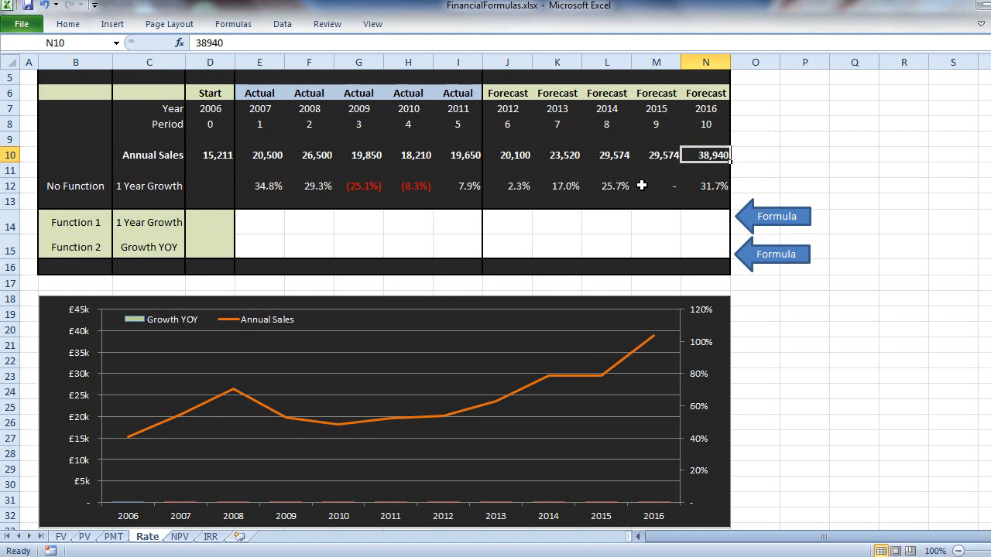
pyautogui.click(257, 226)
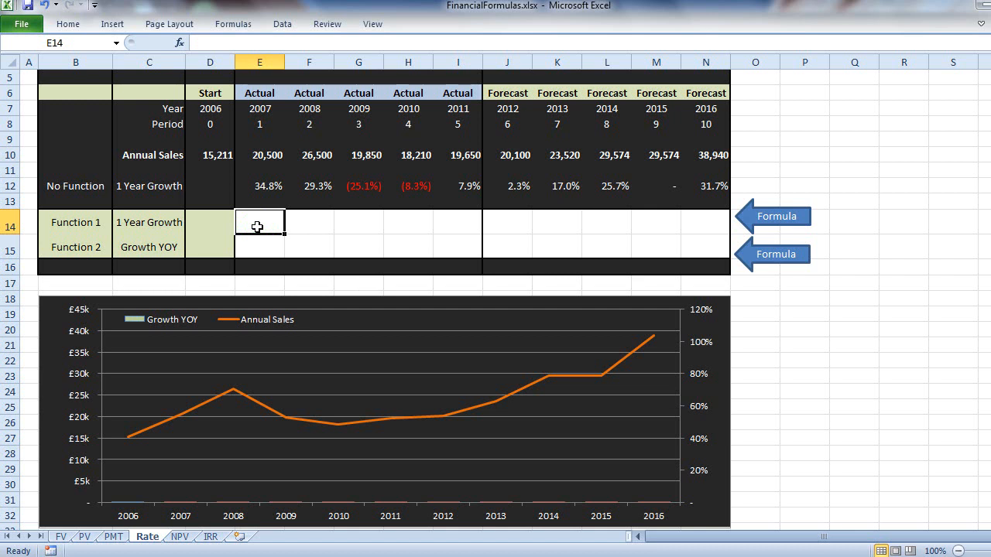
pyautogui.click(257, 168)
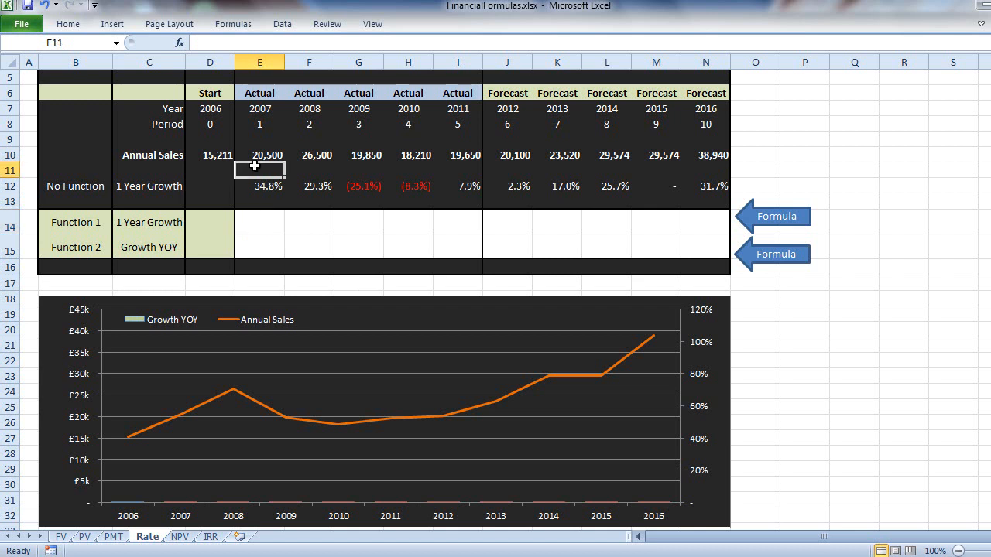
pyautogui.click(253, 157)
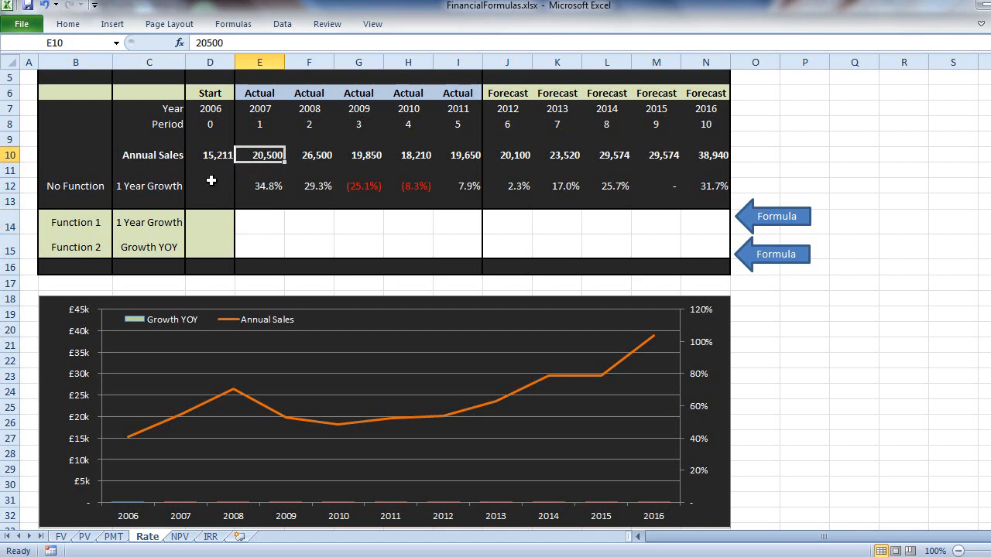
pyautogui.click(189, 157)
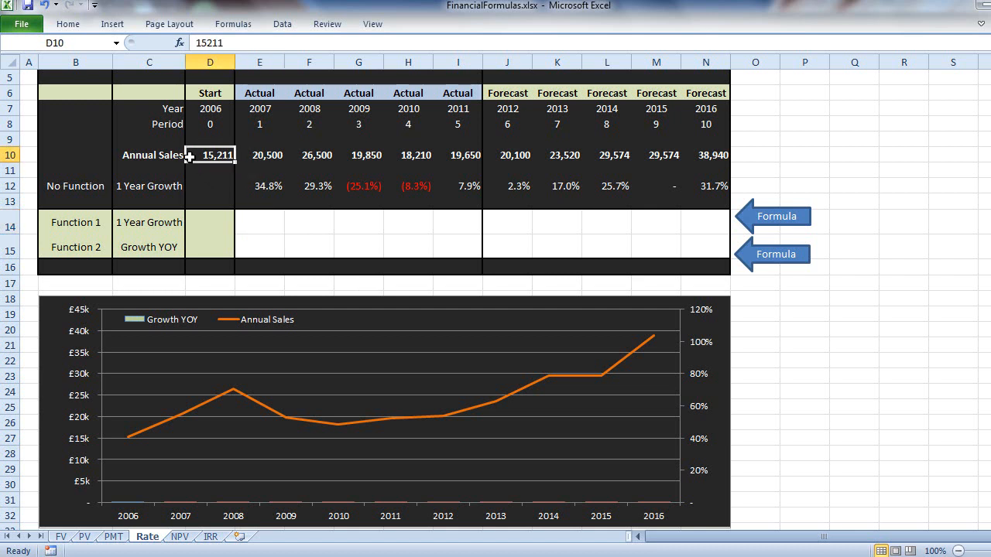
# - Examine the No Function 1 Year Growth formulas in row 12, from 2007 through 2016
pyautogui.click(244, 189)
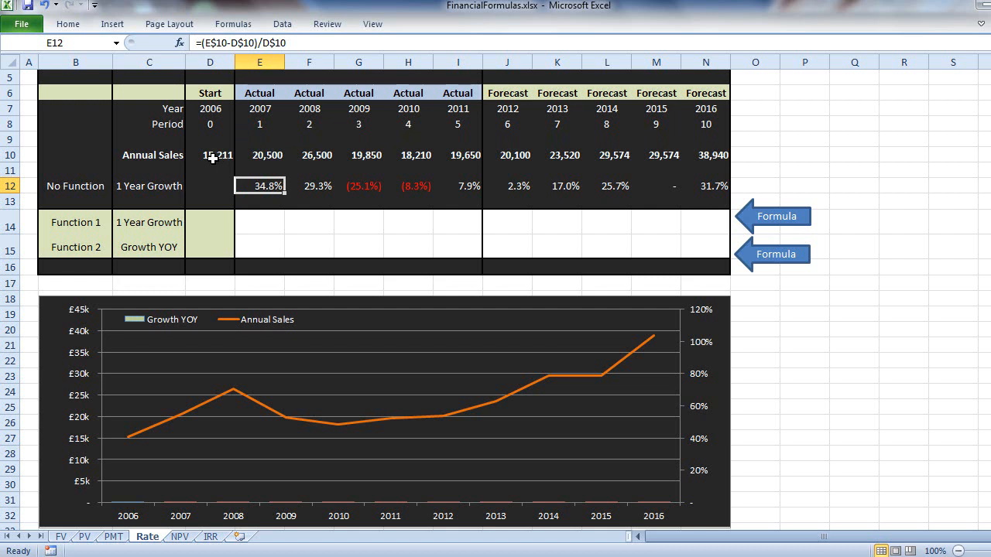
pyautogui.press('Right')
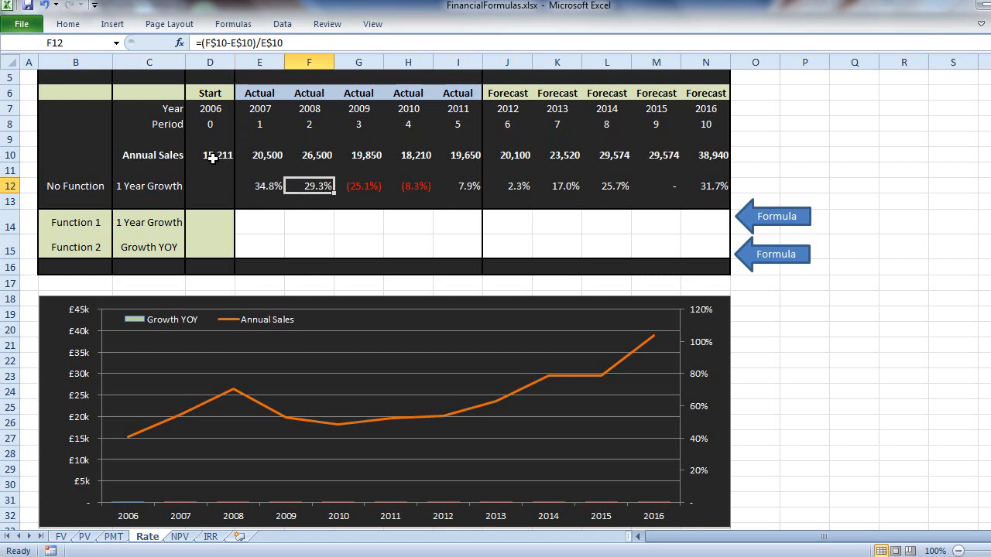
pyautogui.press('F2')
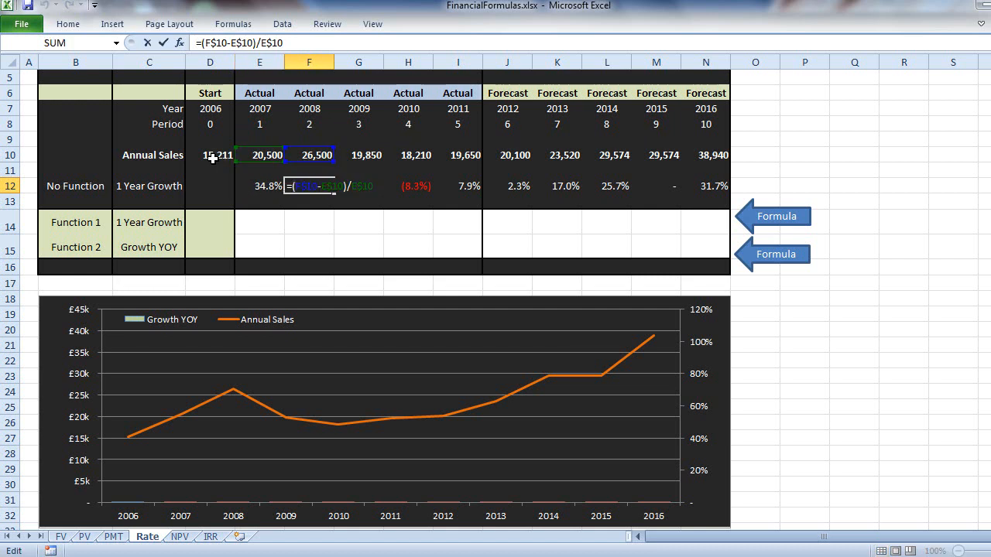
pyautogui.press('Escape')
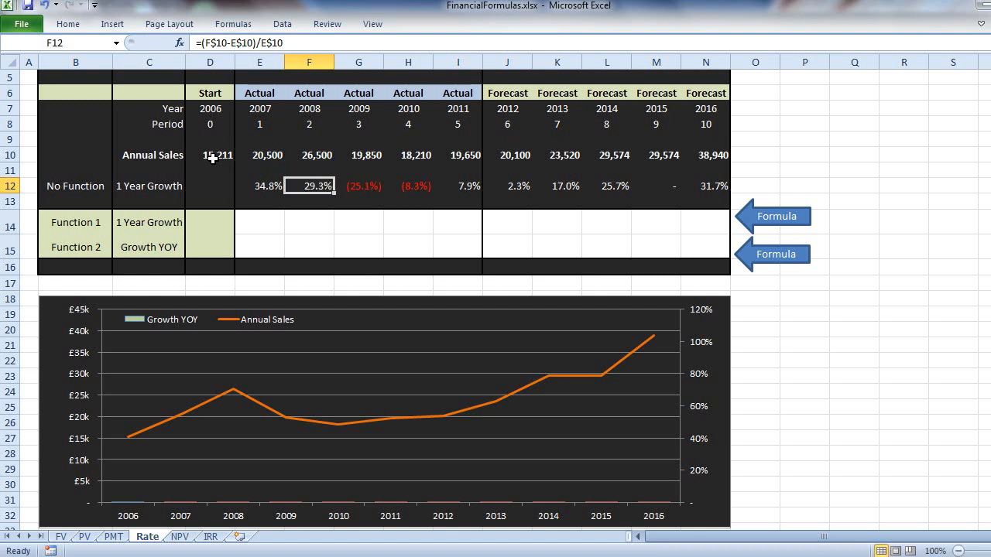
pyautogui.press('Right')
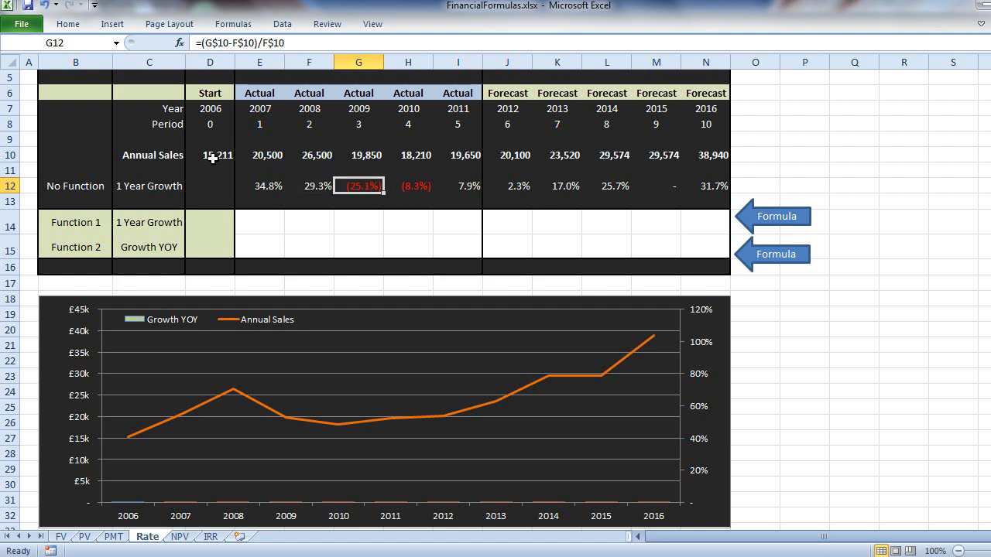
pyautogui.press('F2')
pyautogui.press('Escape')
pyautogui.press('Right')
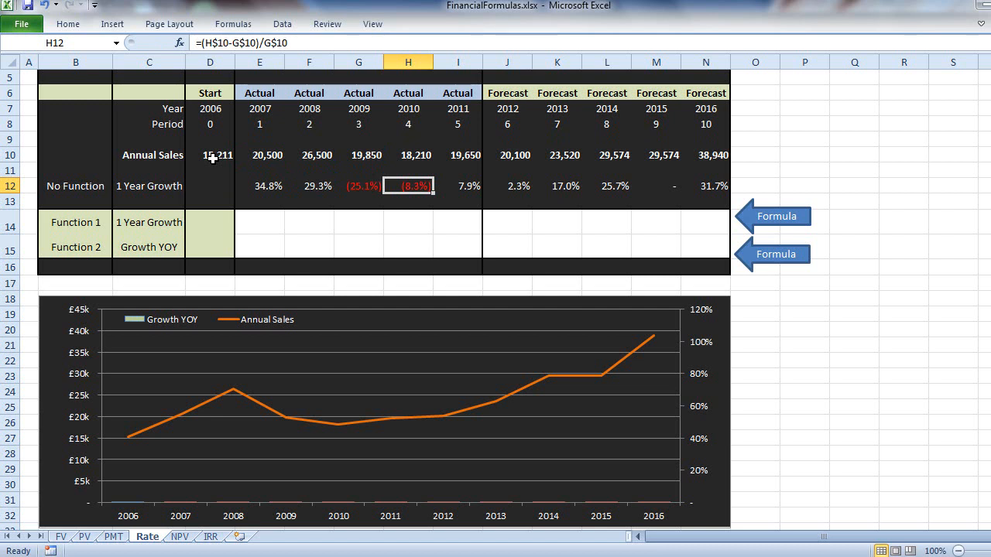
pyautogui.press('Right')
pyautogui.press('Right')
pyautogui.press('Right')
pyautogui.press('Right')
pyautogui.press('Right')
pyautogui.press('Right')
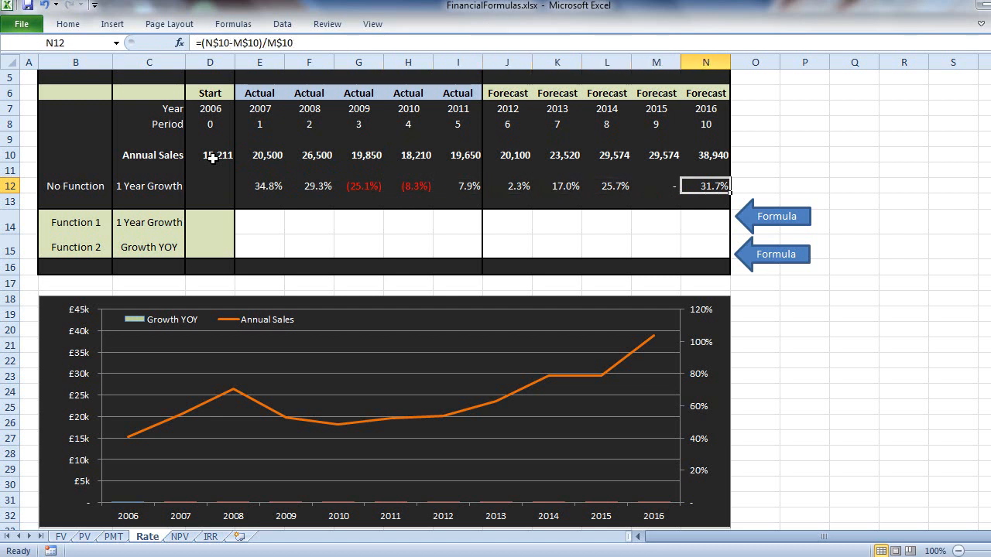
pyautogui.press('Left')
pyautogui.press('Left')
pyautogui.press('Left')
pyautogui.press('Left')
pyautogui.press('Left')
pyautogui.press('Left')
pyautogui.press('Left')
pyautogui.press('Left')
pyautogui.press('Left')
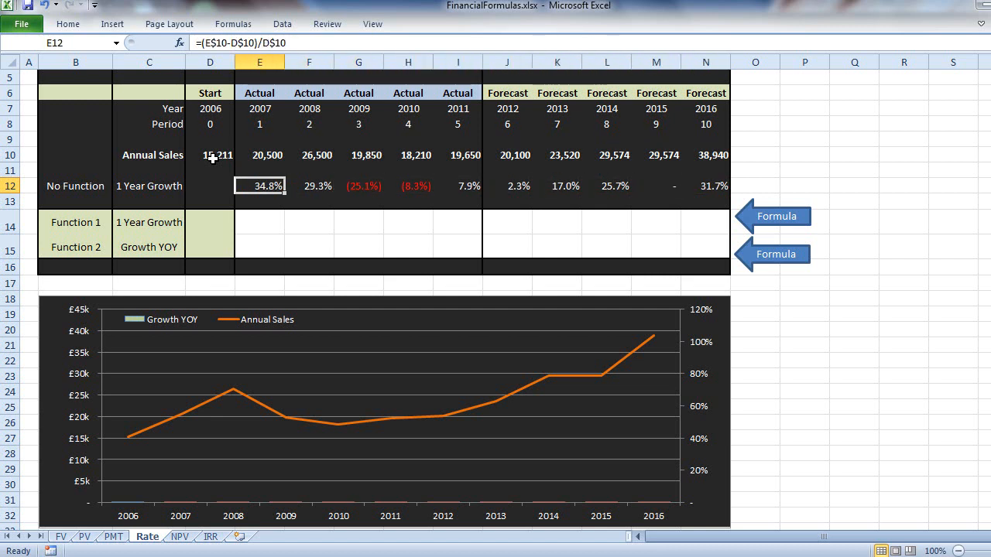
# - Begin a RATE formula in E14 with 1 as the number of periods and the payment argument left blank
pyautogui.press('Down')
pyautogui.press('Down')
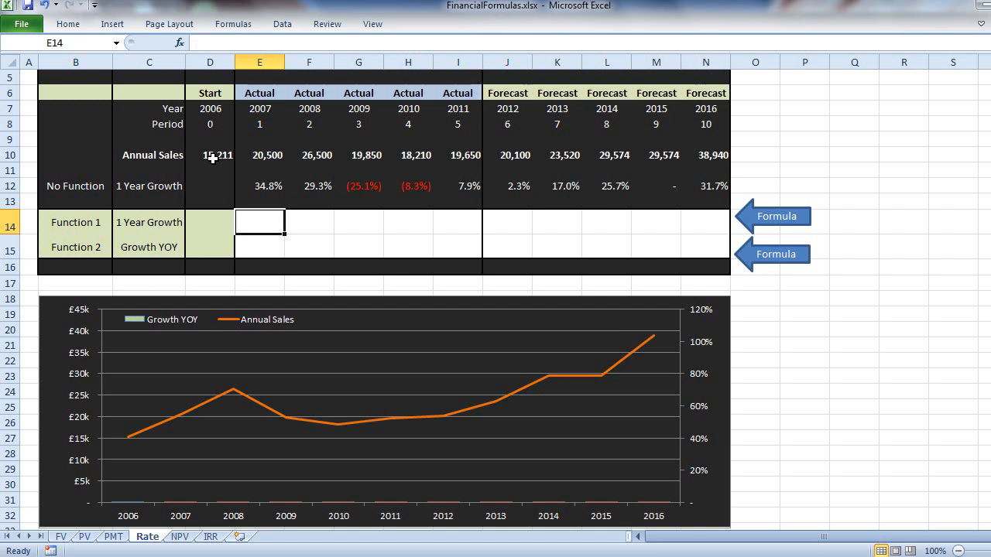
pyautogui.write('=')
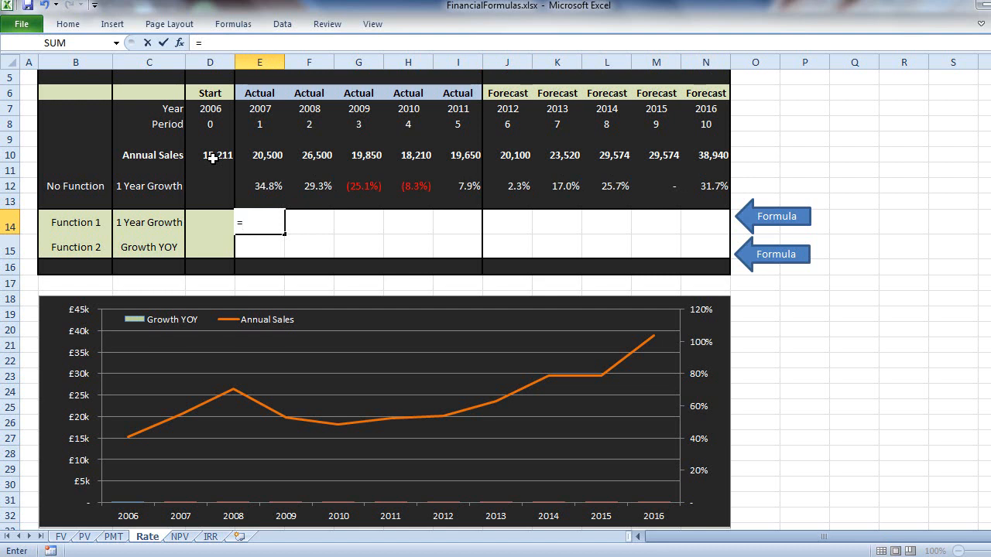
pyautogui.write('RATE')
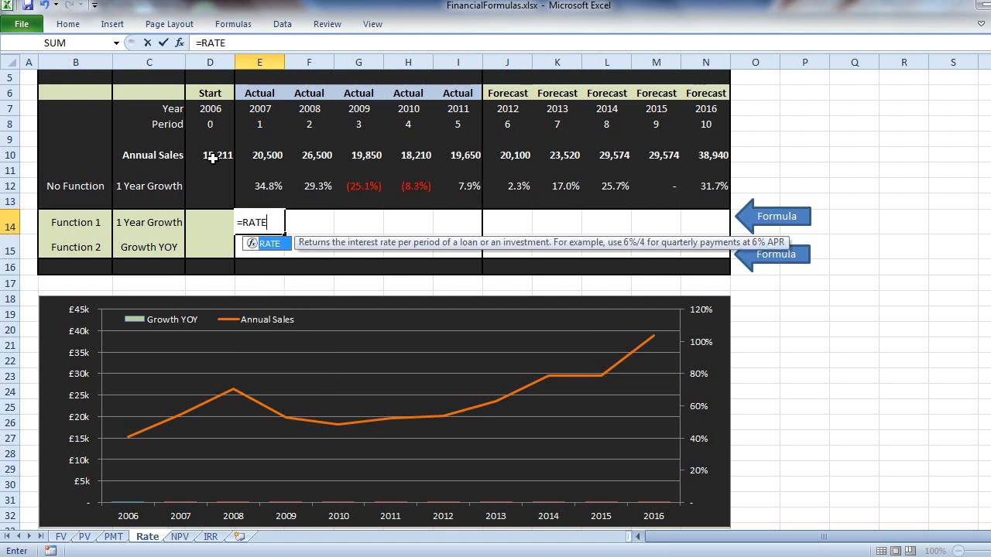
pyautogui.write('(')
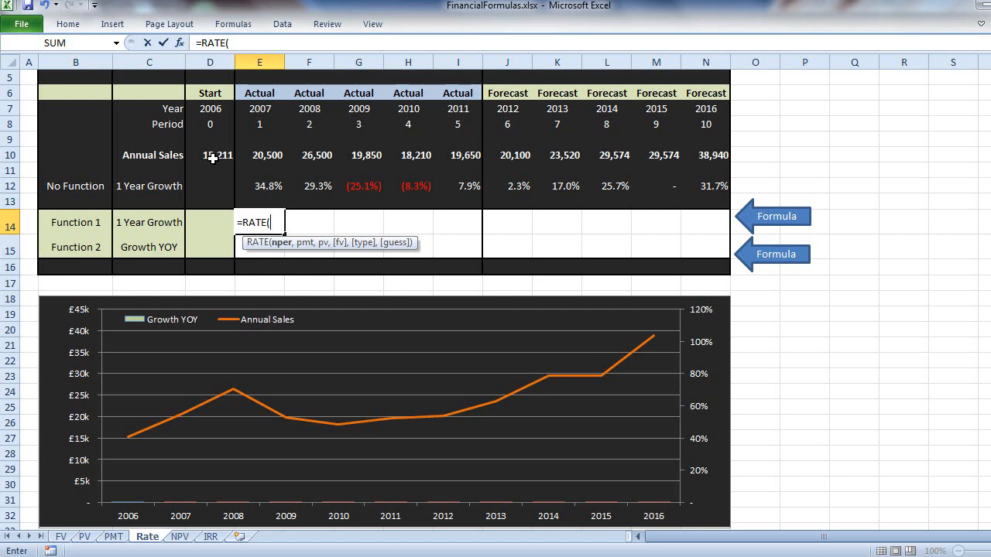
pyautogui.write('1')
pyautogui.write(',,')
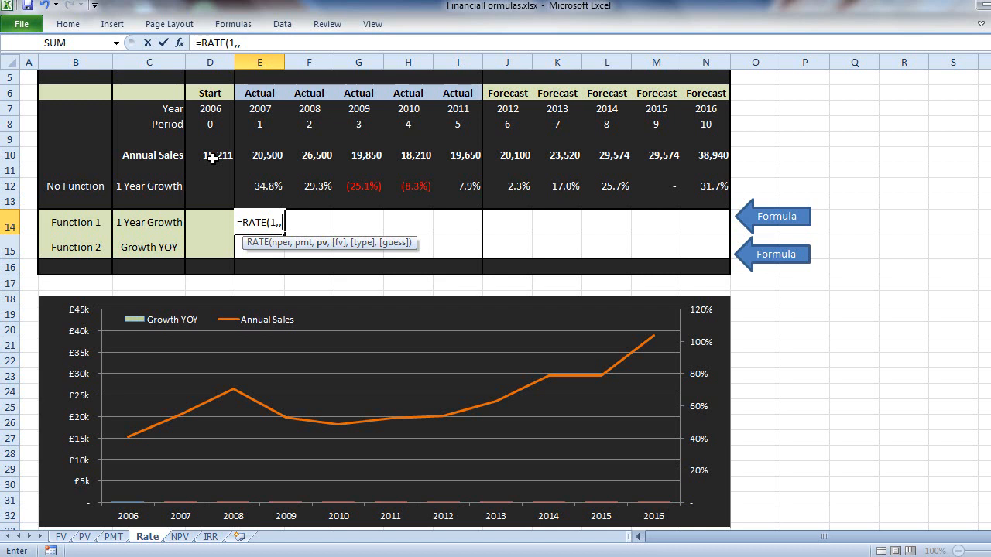
# - Complete the E14 formula with D$10 as present value and -E$10 as future value, giving =RATE(1,,D$10,-E$10)
pyautogui.click(212, 157)
pyautogui.press('F4')
pyautogui.press('F4')
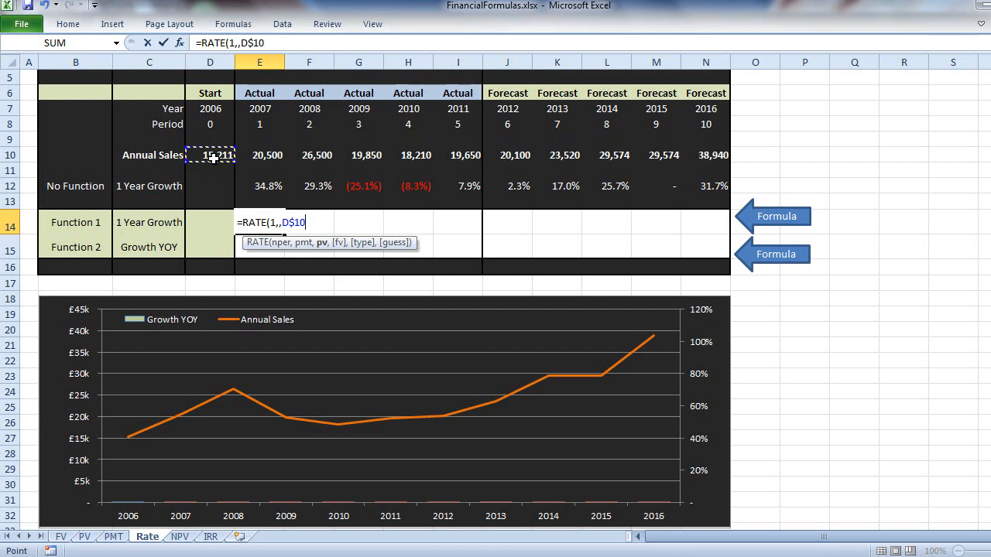
pyautogui.write(',')
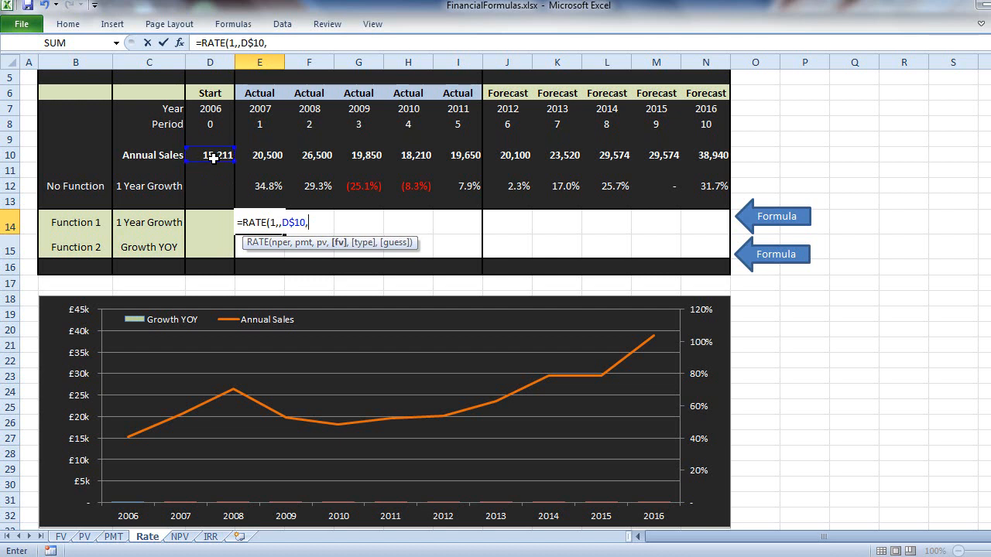
pyautogui.write('-')
pyautogui.click(243, 156)
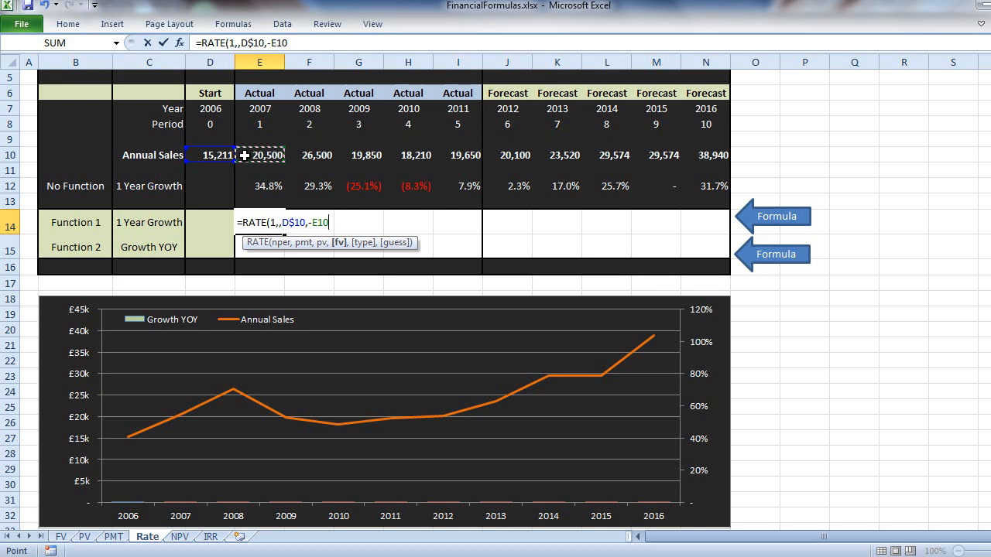
pyautogui.press('F4')
pyautogui.press('F4')
pyautogui.write(')')
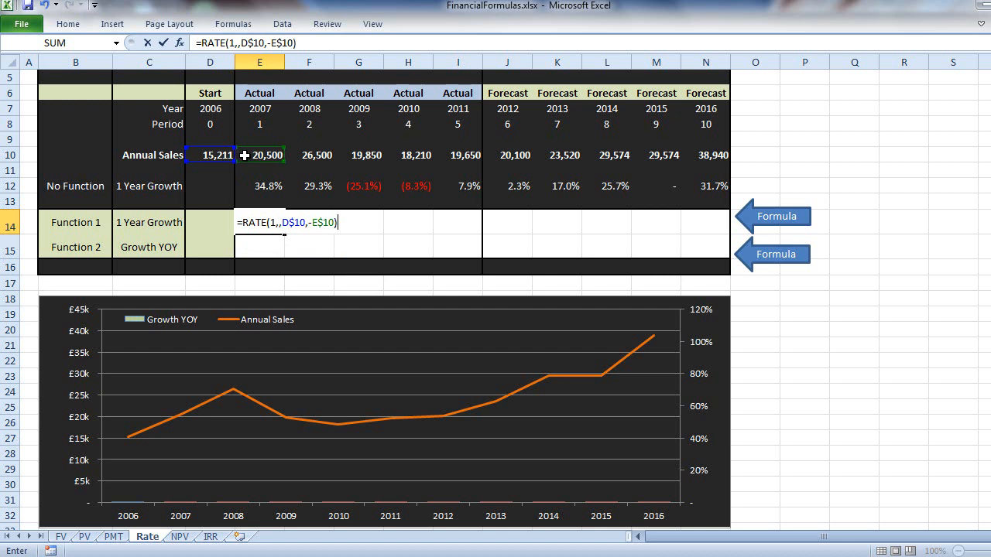
pyautogui.press('Return')
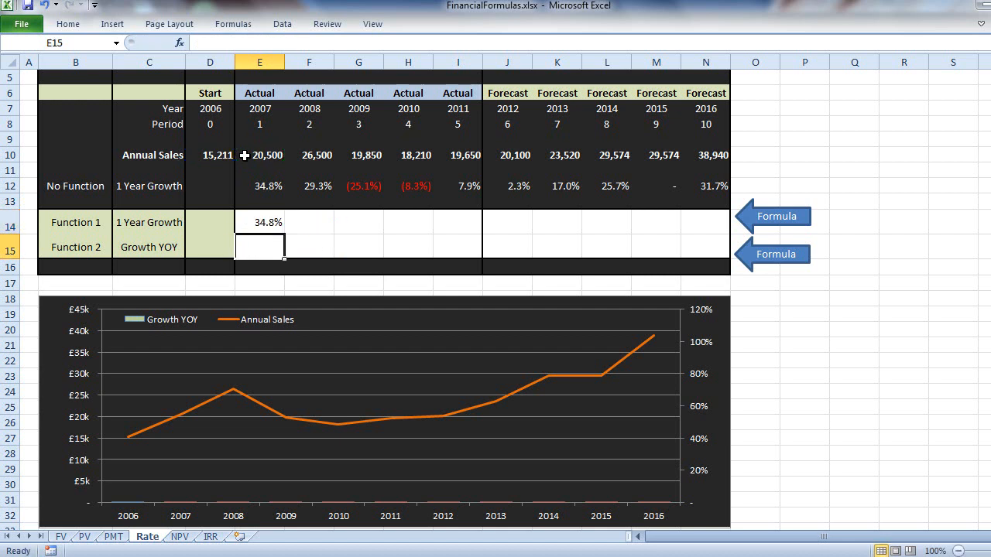
# - Copy the E14 growth formula across F14:N14, pasting formulas only
pyautogui.click(244, 223)
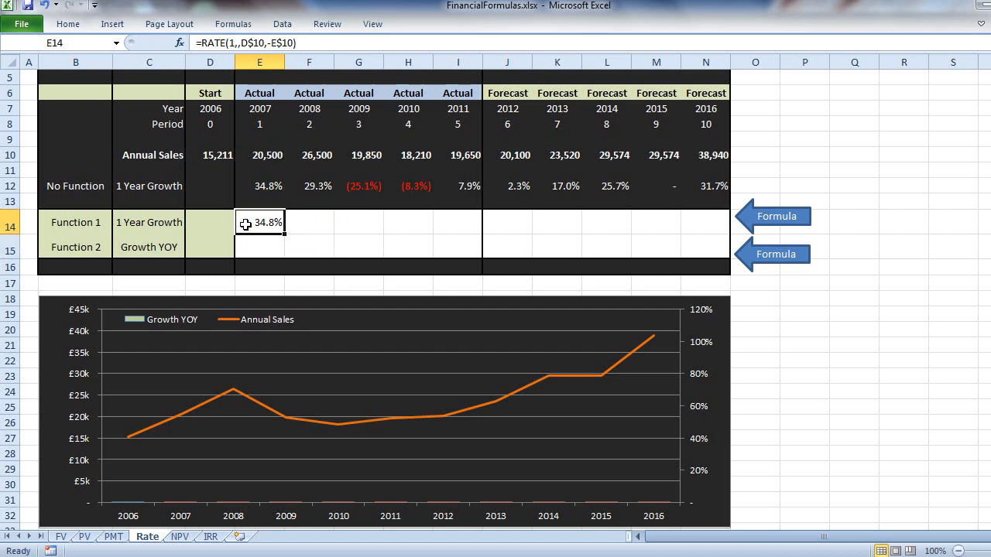
pyautogui.click(245, 185)
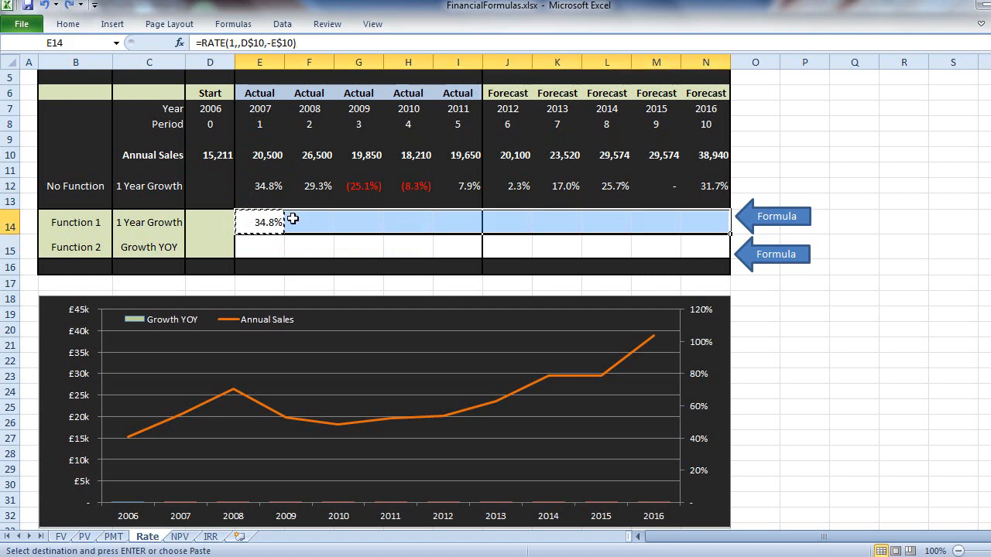
pyautogui.click(308, 222)
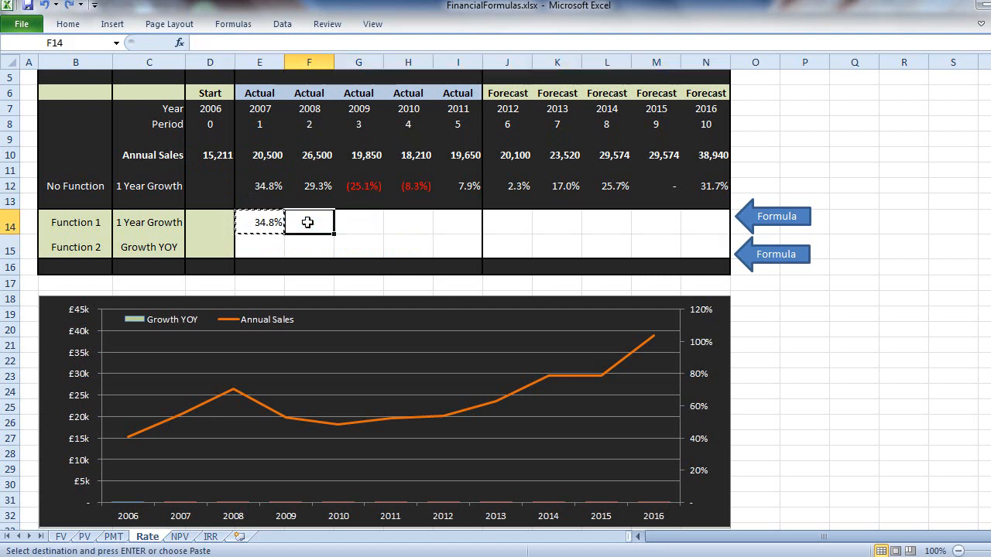
pyautogui.hotkey('shift', 'Right')
pyautogui.hotkey('shift', 'Right')
pyautogui.hotkey('shift', 'Right')
pyautogui.hotkey('shift', 'Right')
pyautogui.hotkey('shift', 'Right')
pyautogui.hotkey('shift', 'Right')
pyautogui.hotkey('shift', 'Right')
pyautogui.hotkey('shift', 'Right')
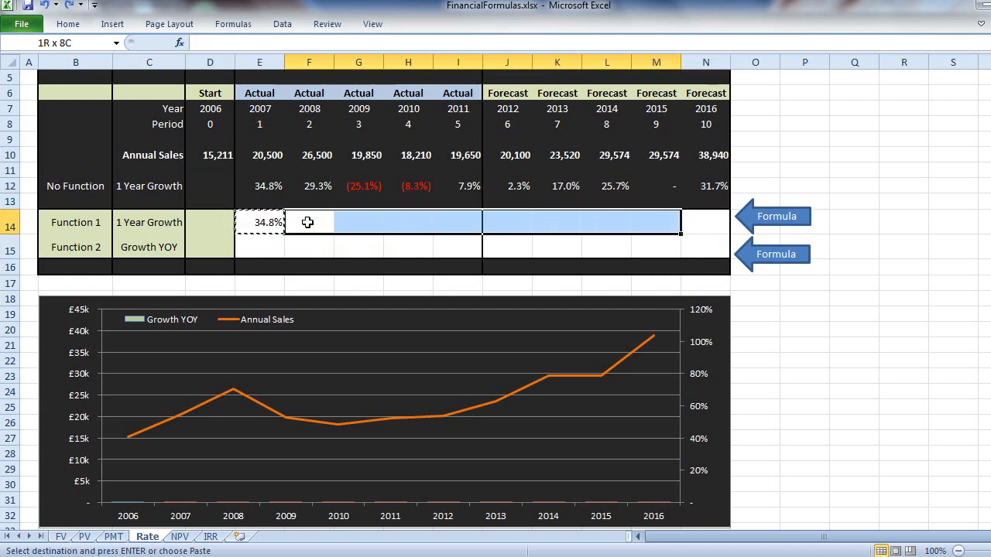
pyautogui.press('alt')
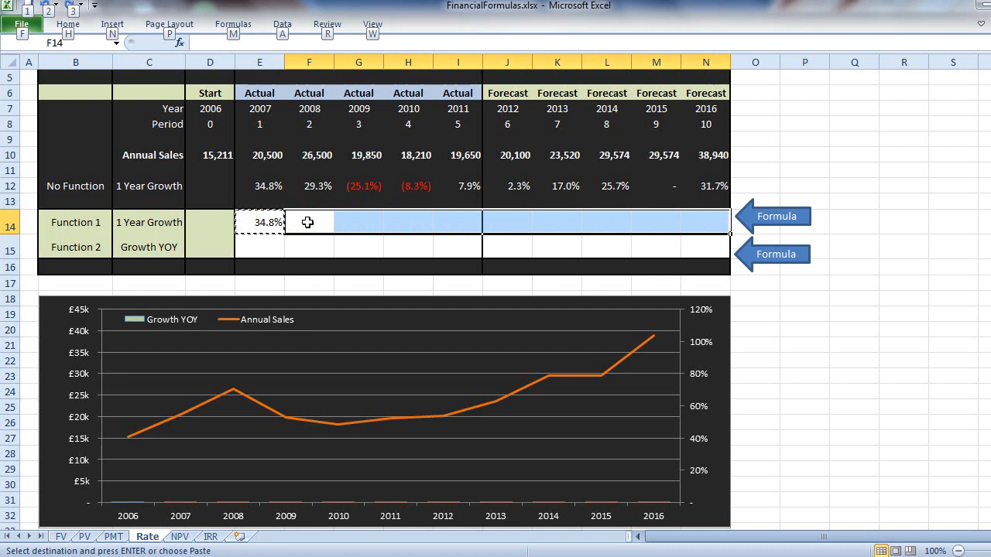
pyautogui.press('e')
pyautogui.press('s')
pyautogui.press('f')
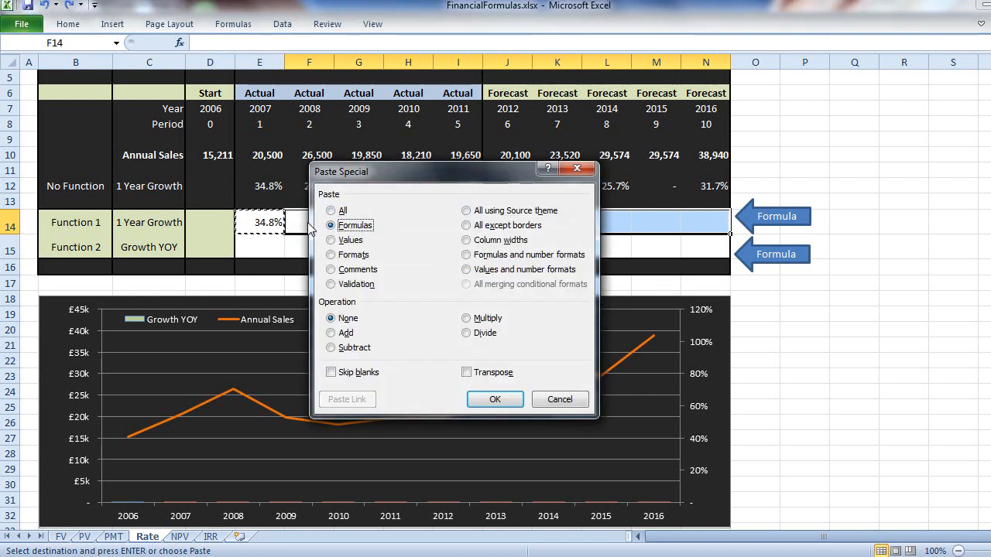
pyautogui.press('Return')
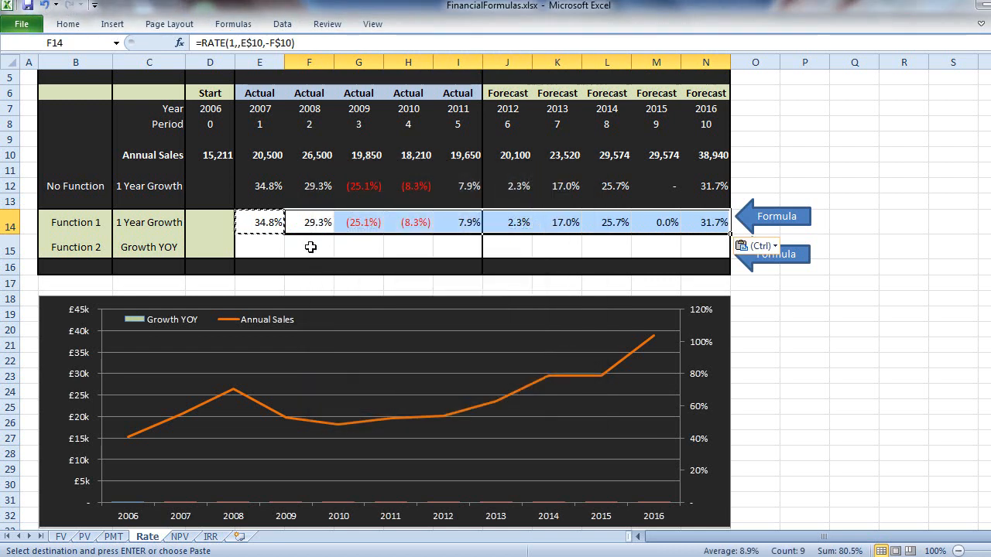
pyautogui.press('Escape')
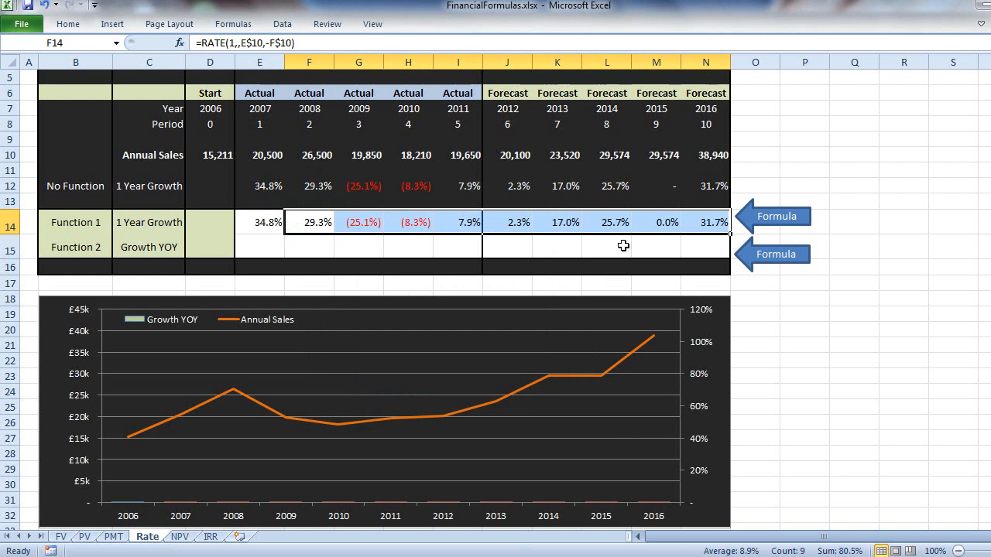
# - Begin a RATE formula in E15 with E$8 as the number of periods and the payment argument left blank
pyautogui.click(255, 245)
pyautogui.click(261, 219)
pyautogui.click(260, 247)
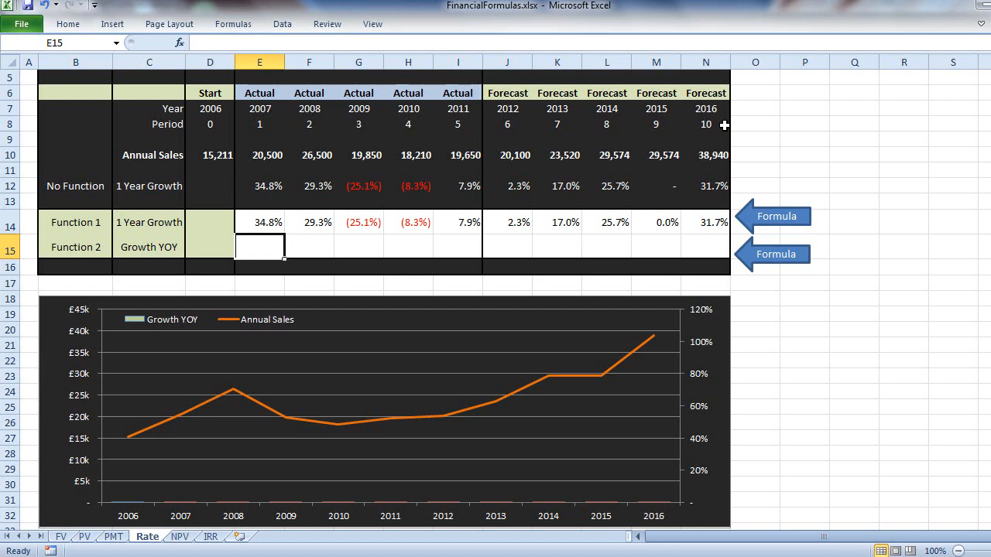
pyautogui.write('=RATE')
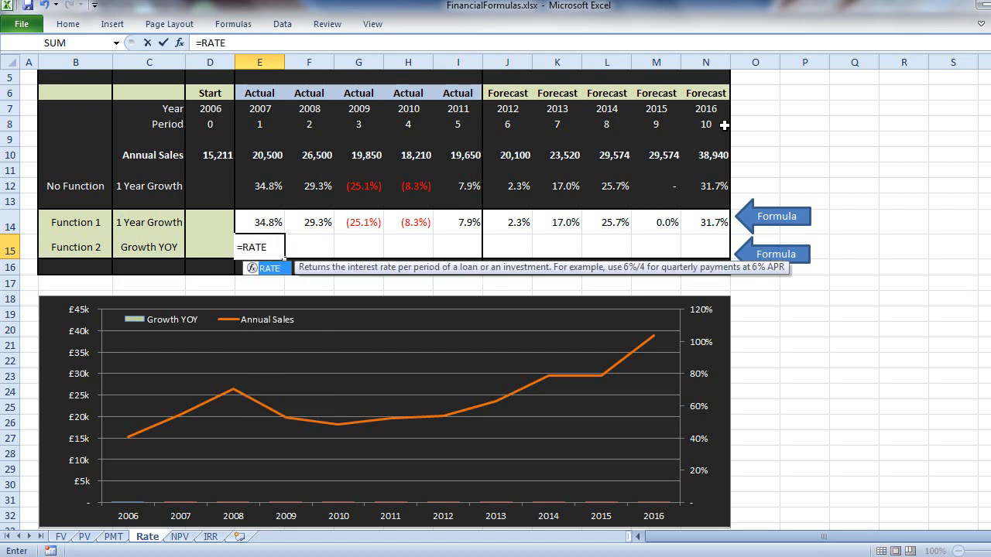
pyautogui.write('(')
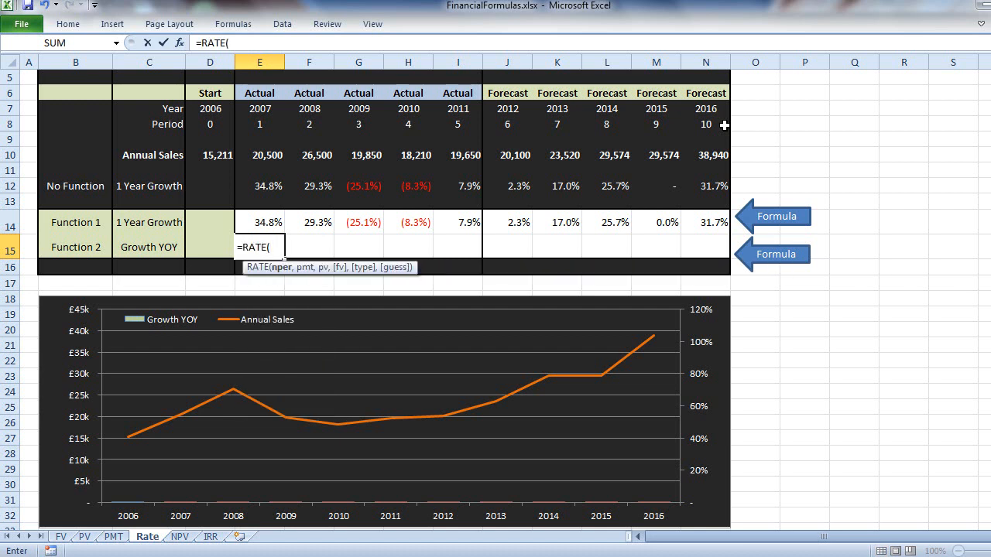
pyautogui.click(276, 124)
pyautogui.press('F4')
pyautogui.press('F4')
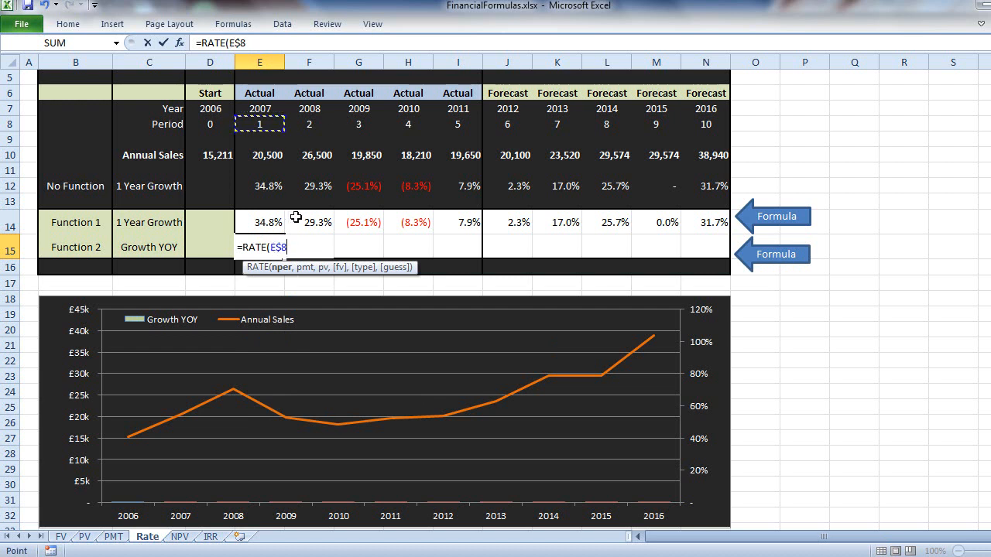
pyautogui.write(',,')
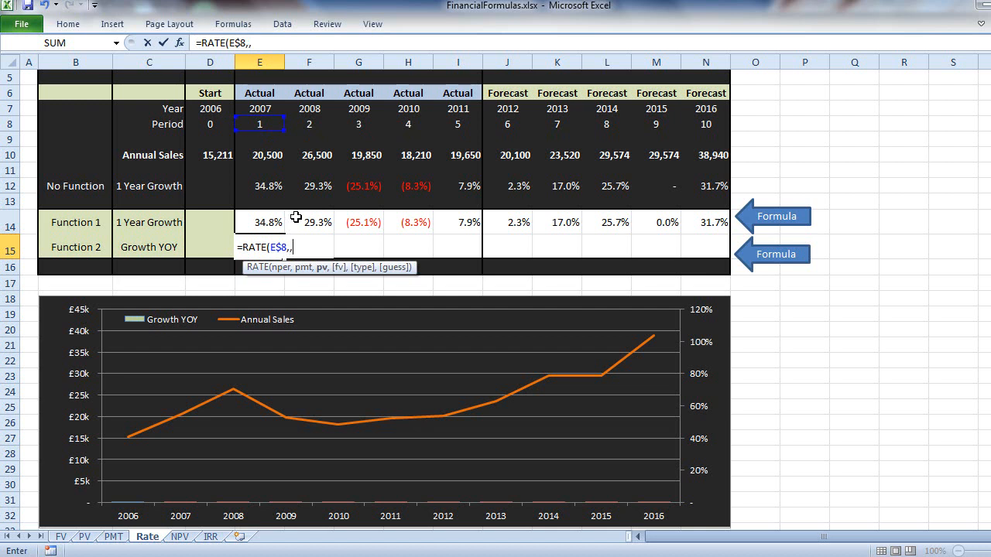
# - Add D$10 as the present value and -E$10 as the future value in the E15 RATE formula
pyautogui.click(191, 155)
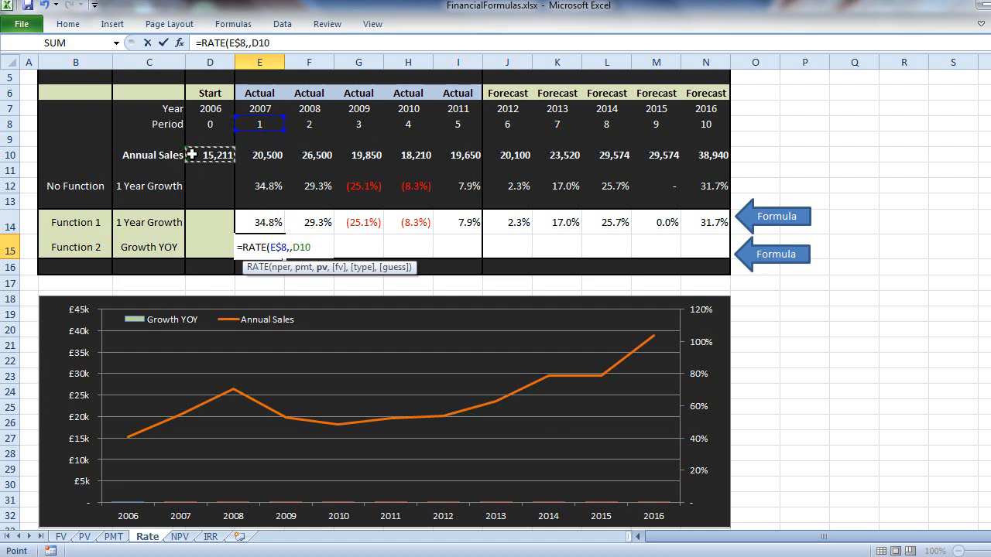
pyautogui.press('F4')
pyautogui.press('F4')
pyautogui.write(',')
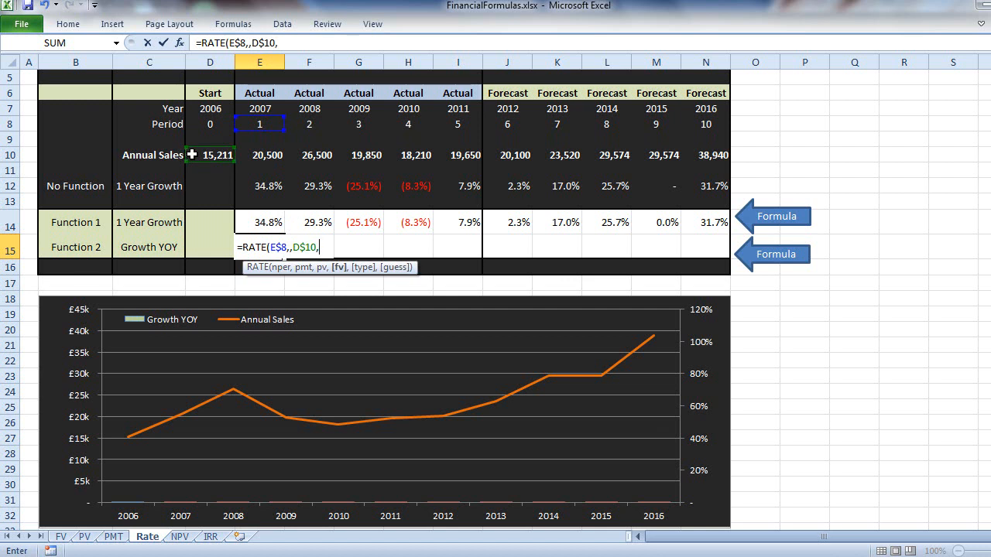
pyautogui.write('-')
pyautogui.click(261, 157)
pyautogui.press('F4')
pyautogui.press('F4')
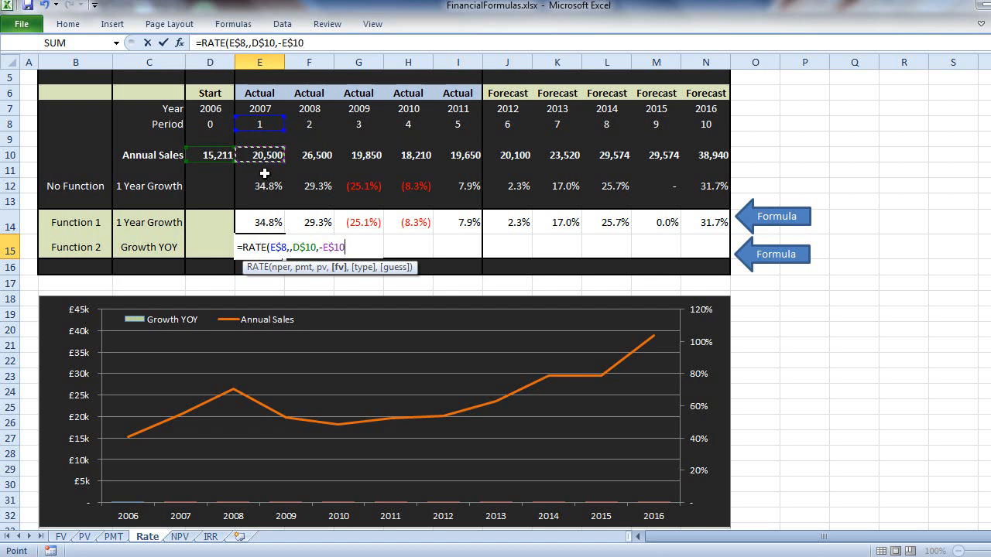
# - Make the present value reference fully absolute and complete the E15 formula as =RATE(E$8,,$D$10,-E$10)
pyautogui.click(305, 247)
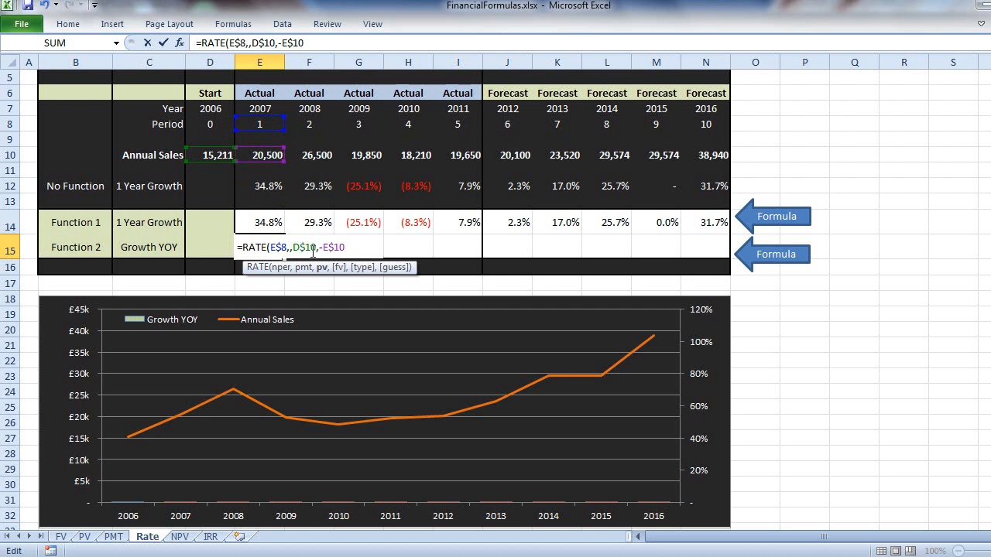
pyautogui.press('F4')
pyautogui.press('F4')
pyautogui.press('F4')
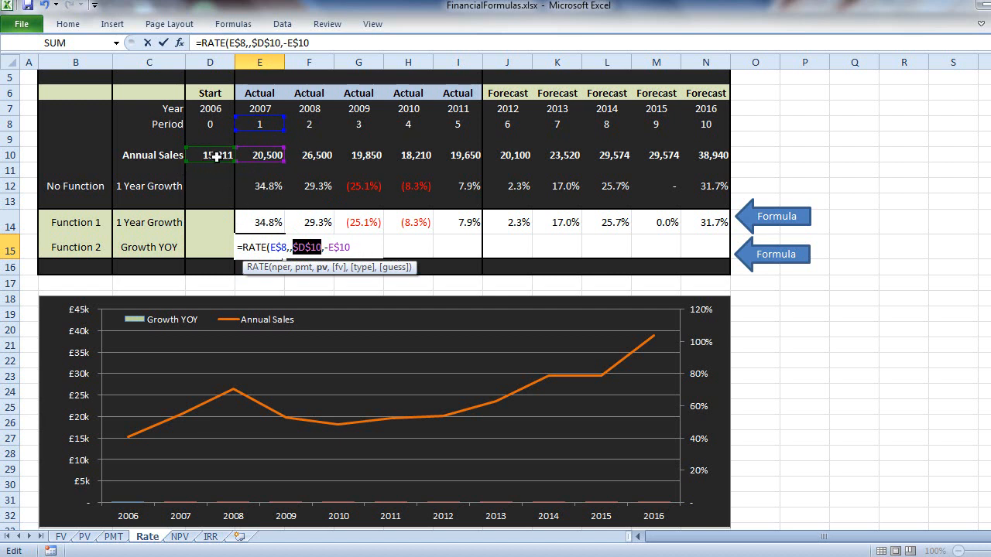
pyautogui.click(346, 45)
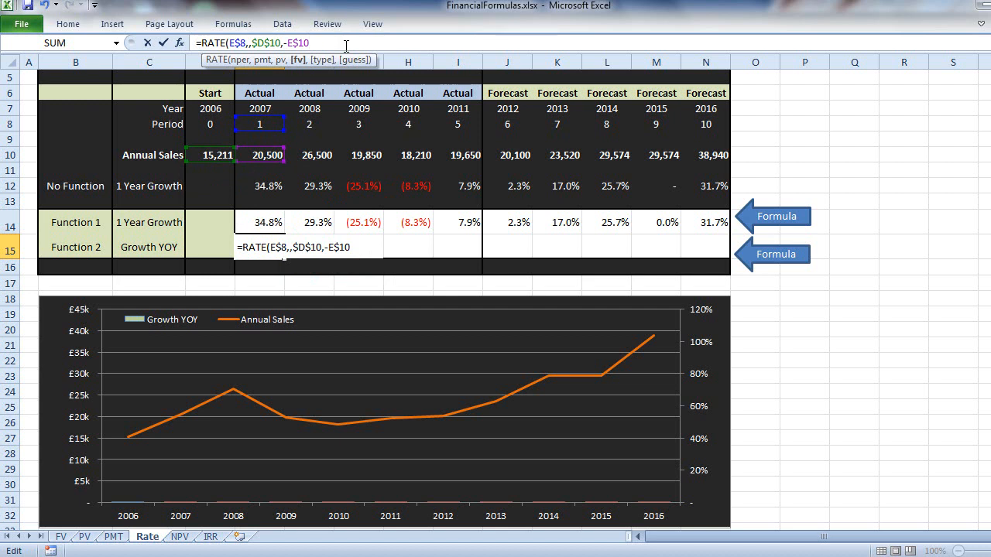
pyautogui.write(')')
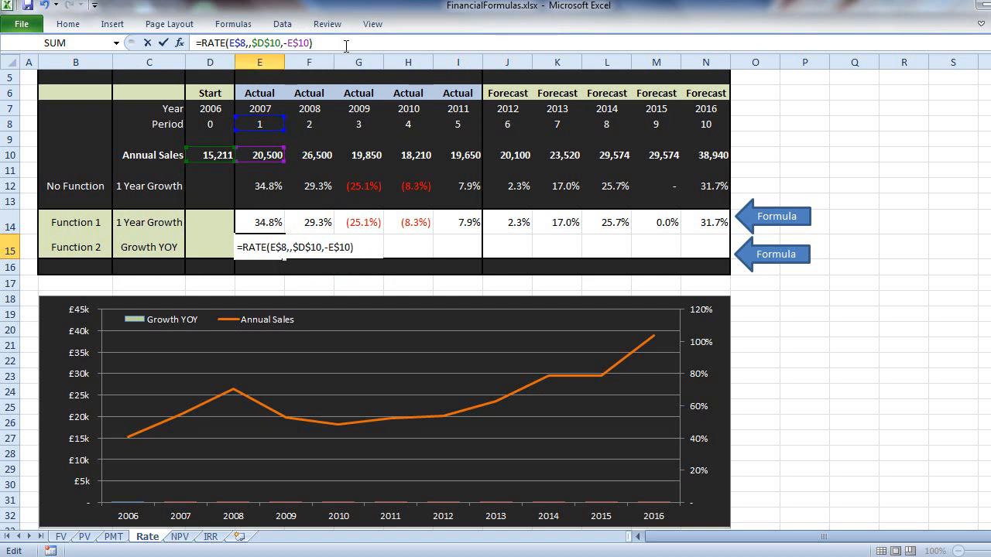
pyautogui.press('Return')
pyautogui.press('Up')
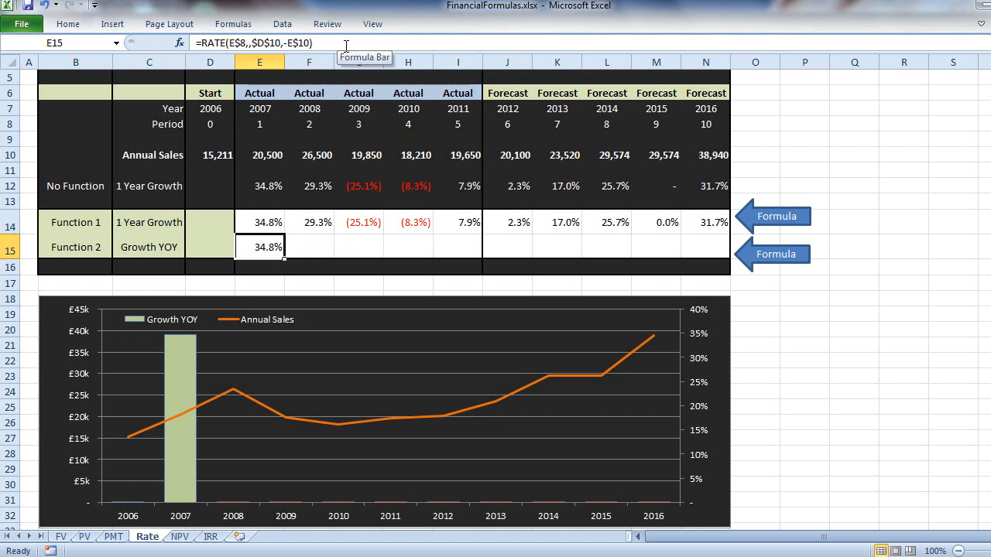
# - Copy the E15 Growth YOY formula across F15:N15, pasting formulas only
pyautogui.hotkey('ctrl', 'c')
pyautogui.press('Right')
pyautogui.hotkey('shift', 'Right')
pyautogui.hotkey('shift', 'Right')
pyautogui.hotkey('shift', 'Right')
pyautogui.hotkey('shift', 'Right')
pyautogui.hotkey('shift', 'Right')
pyautogui.hotkey('shift', 'Right')
pyautogui.hotkey('shift', 'Right')
pyautogui.hotkey('shift', 'Right')
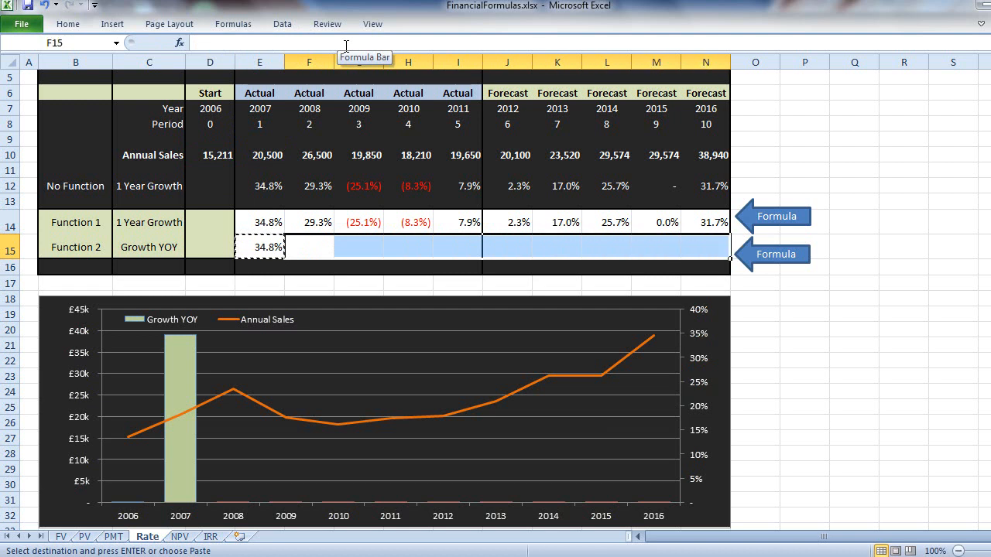
pyautogui.press('alt')
pyautogui.press('e')
pyautogui.press('s')
pyautogui.press('f')
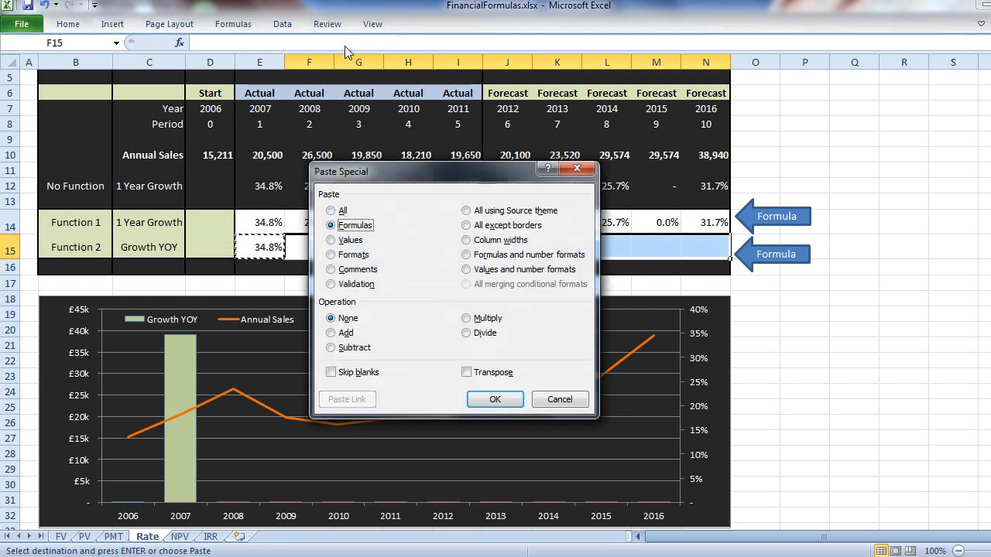
pyautogui.press('Return')
pyautogui.press('Escape')
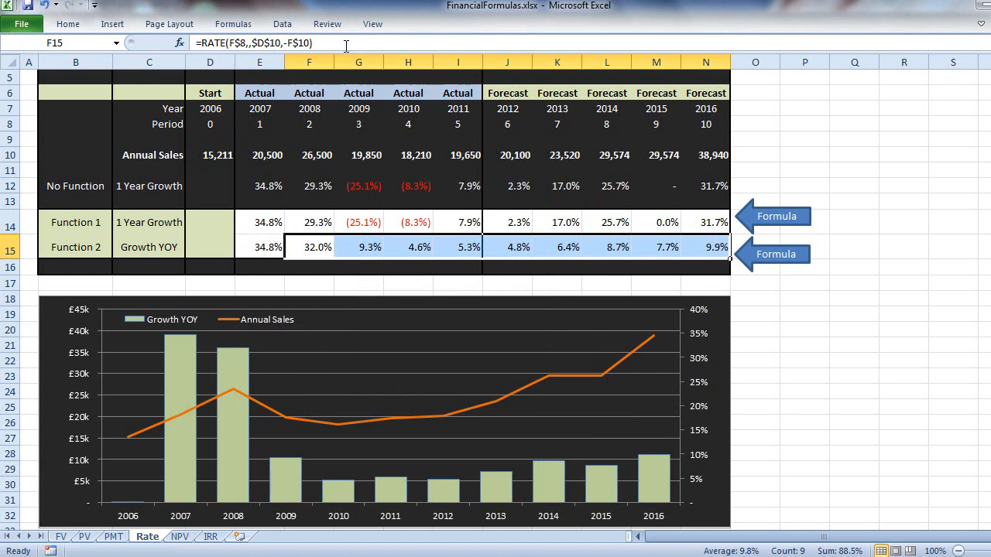
# - Check the copied Growth YOY formulas in G15, J15 and K15, tracing the cells that K15 references
pyautogui.click(376, 247)
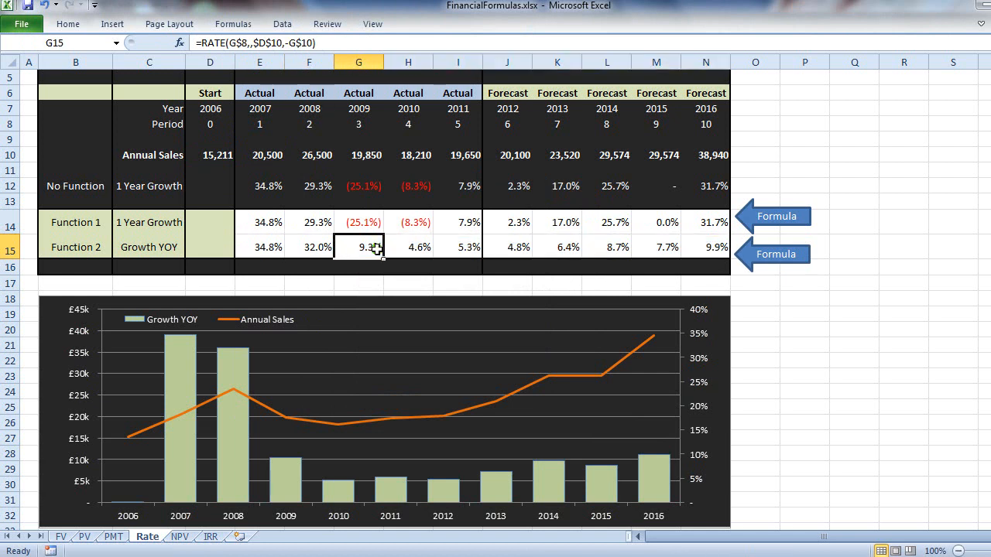
pyautogui.click(488, 248)
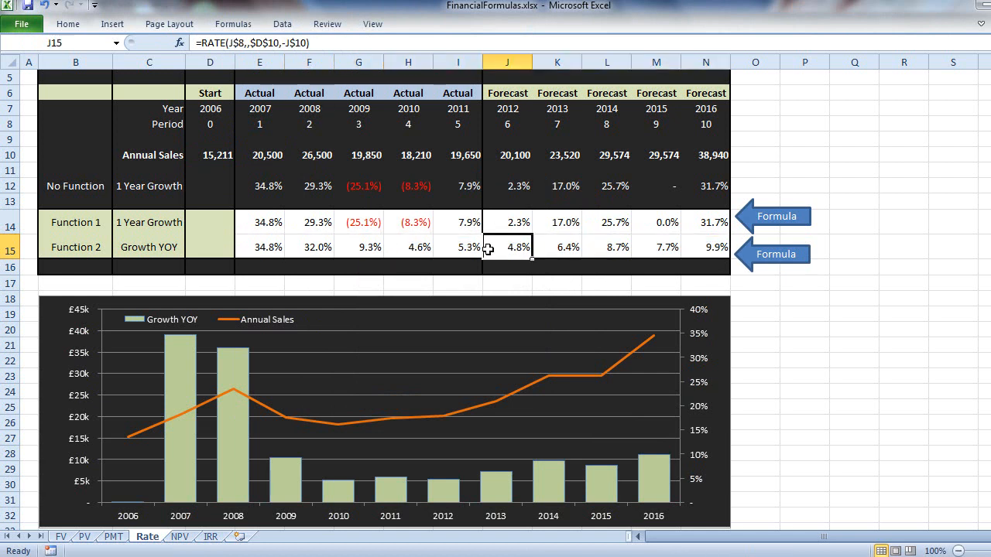
pyautogui.click(564, 248)
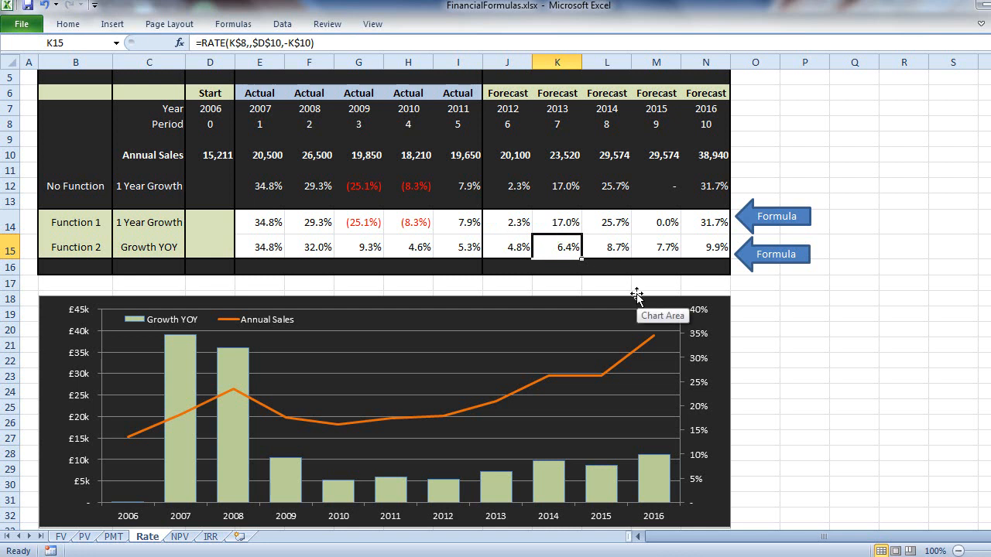
pyautogui.press('F2')
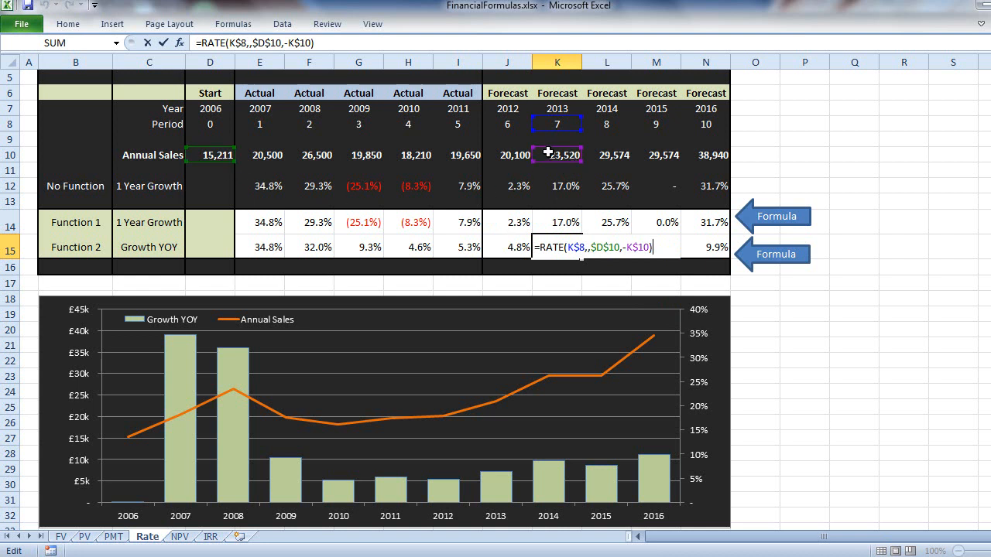
pyautogui.press('Return')
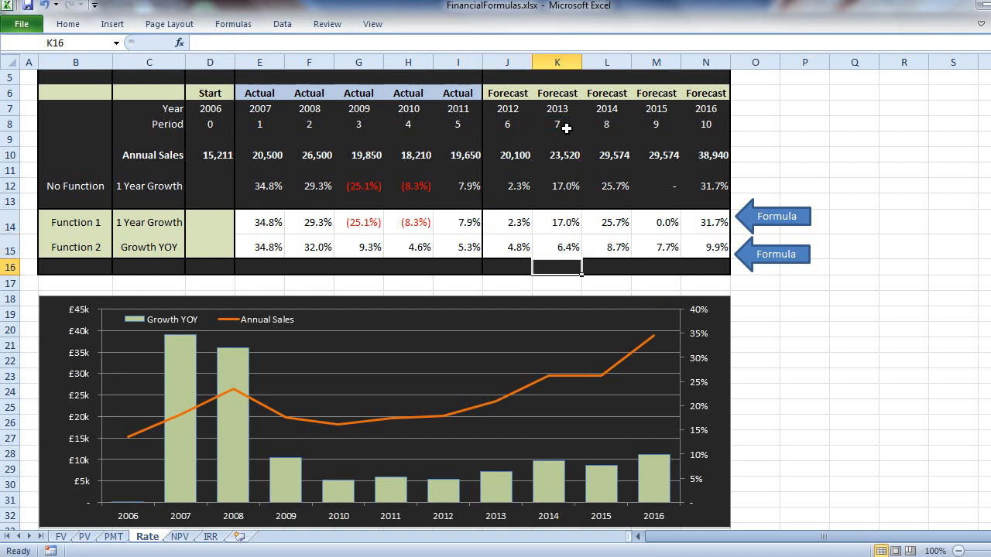
pyautogui.press('Up')
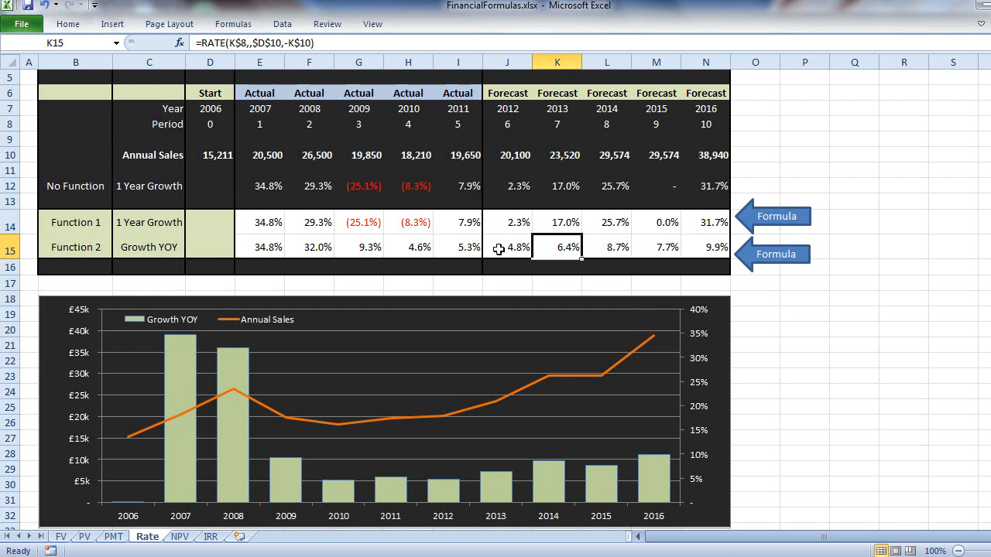
# - Examine the Growth YOY columns against the Annual Sales line in the chart, from 2007 through 2016
pyautogui.scroll(-2, 499, 248)
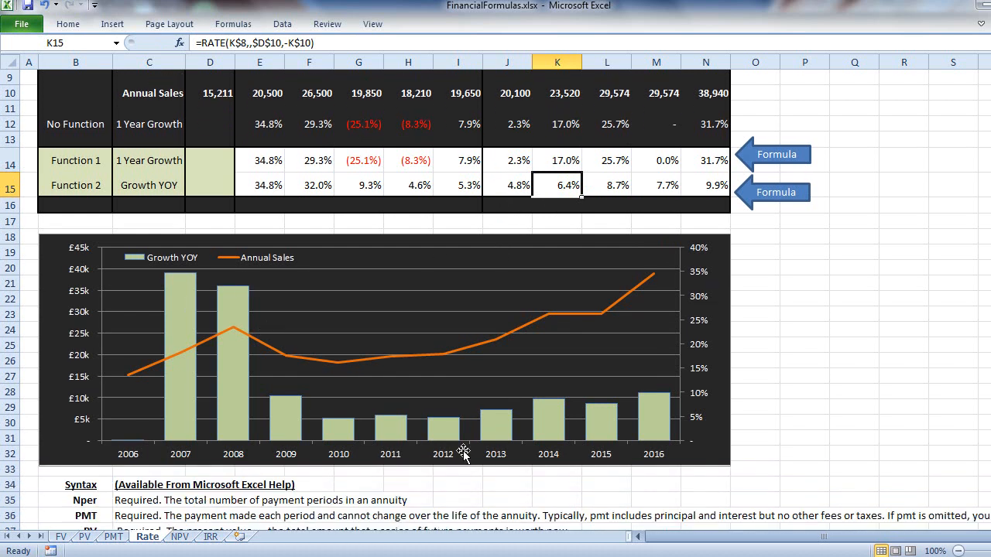
pyautogui.moveTo(606, 438)
pyautogui.scroll(1, 260, 364)
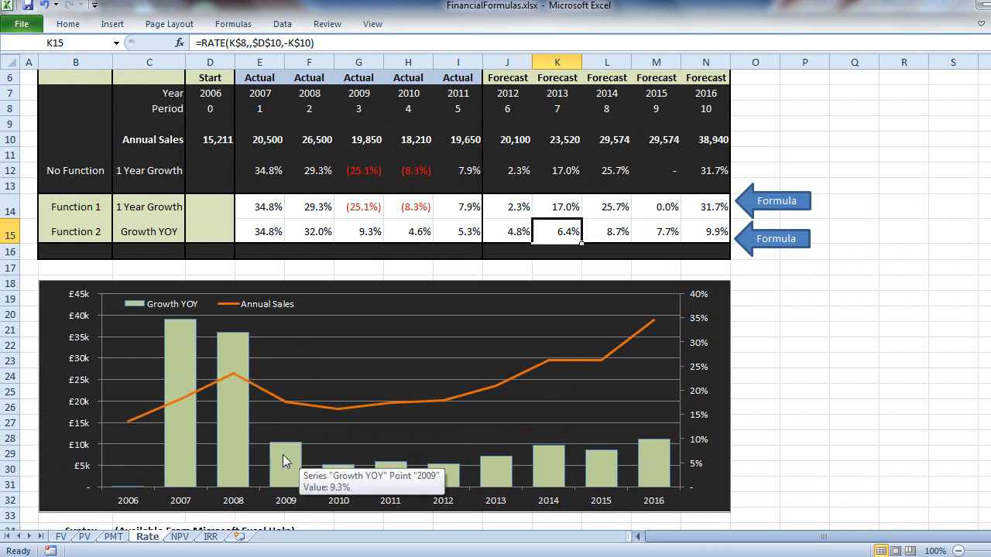
pyautogui.moveTo(178, 370)
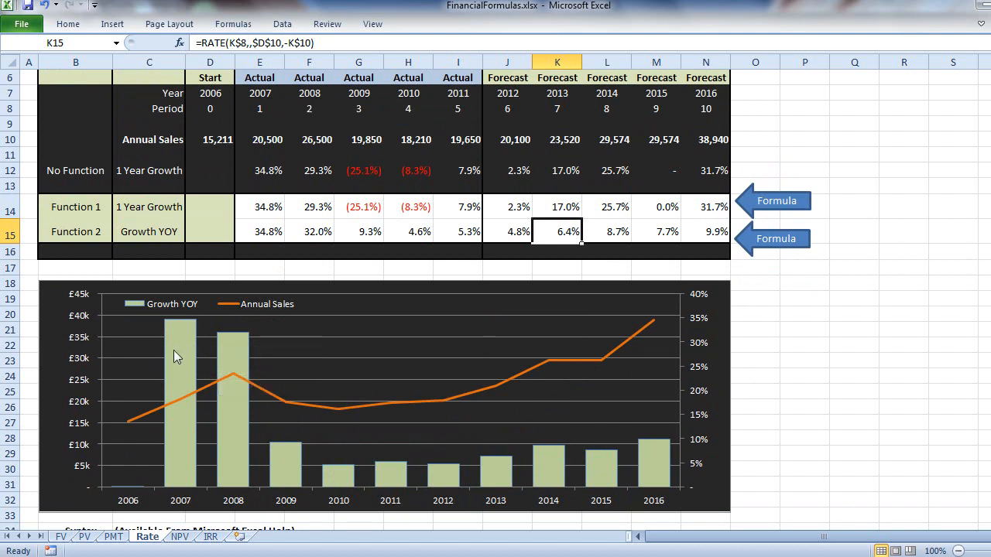
pyautogui.moveTo(235, 366)
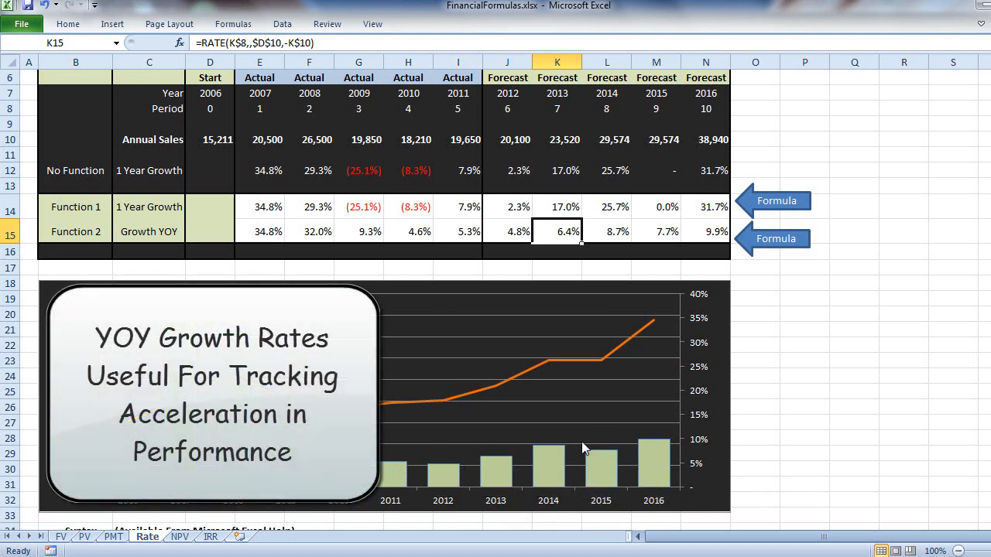
pyautogui.moveTo(649, 458)
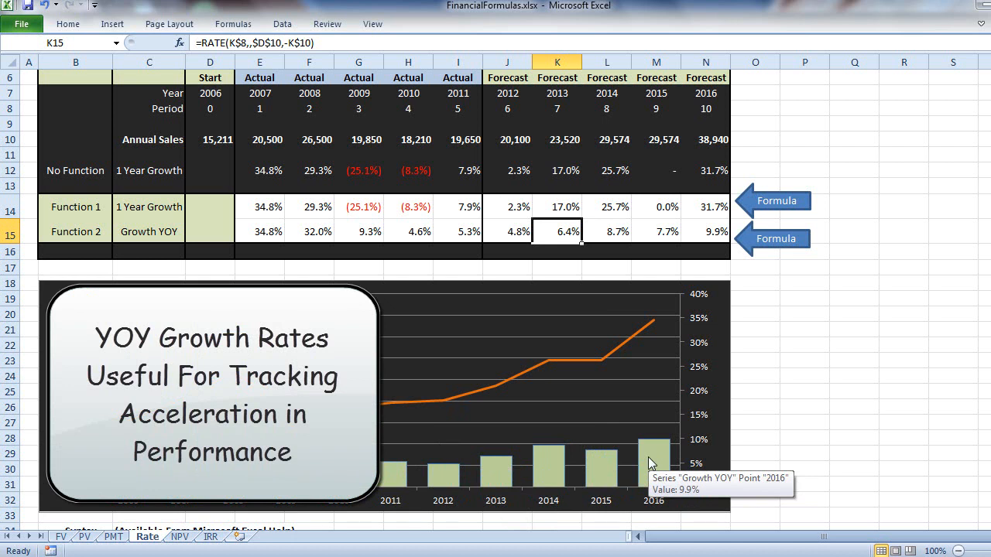